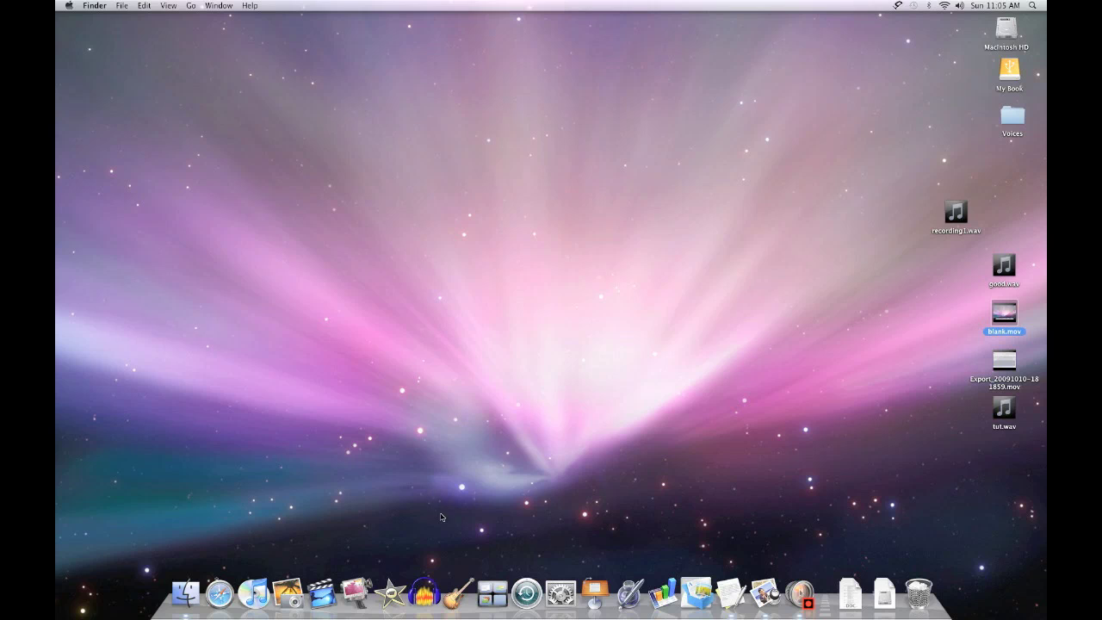
# Launch Audacity, record a roughly six-second mono voice clip, and select the recorded track
pyautogui.click(436, 596)
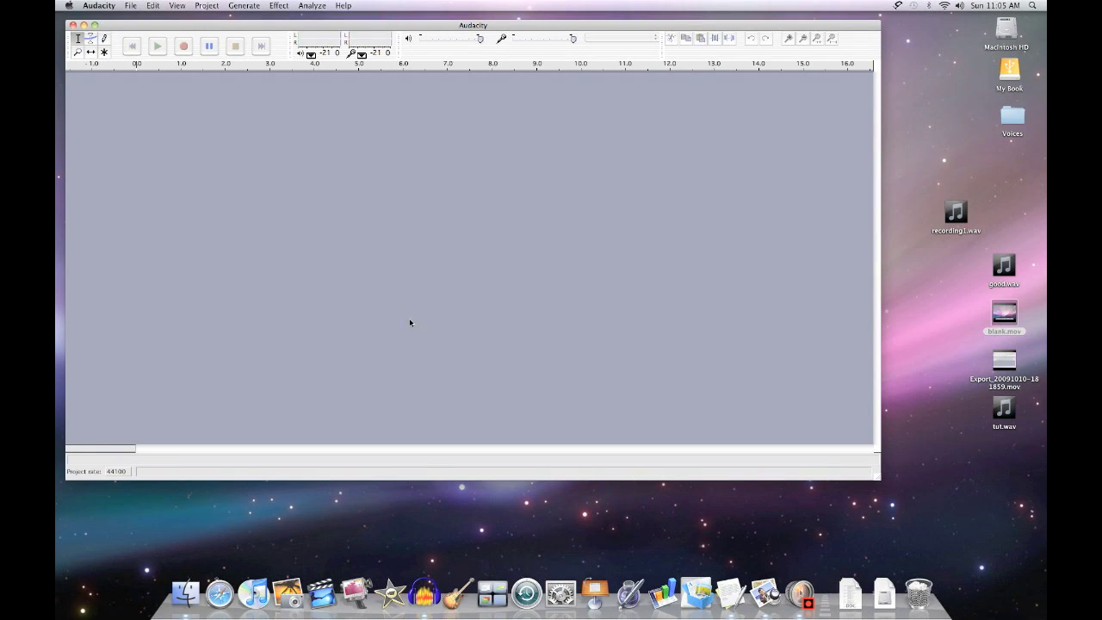
pyautogui.click(184, 46)
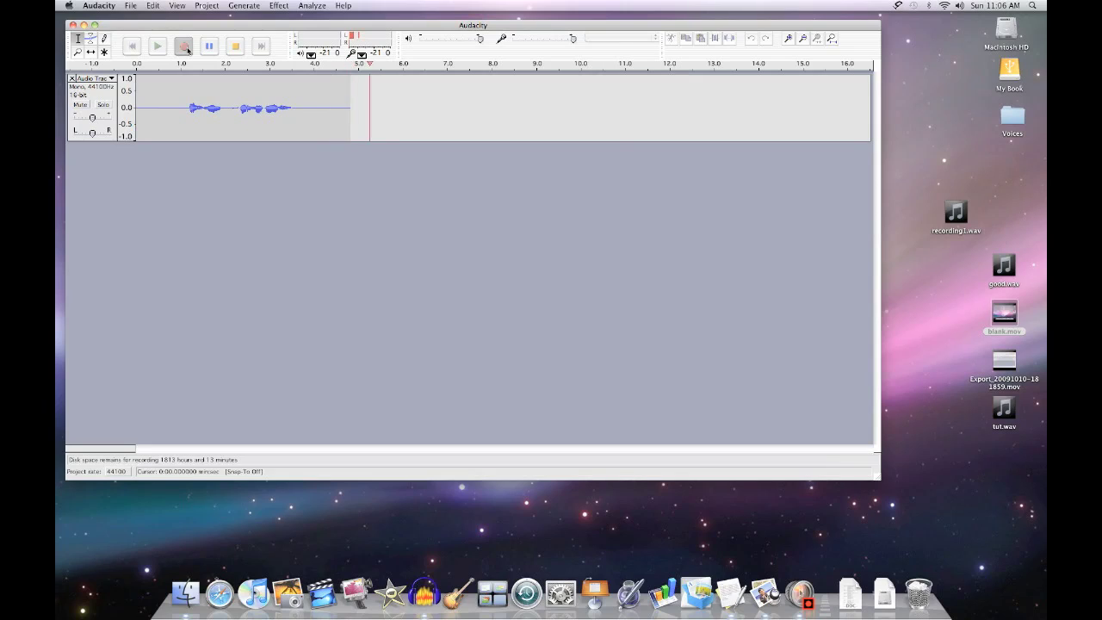
pyautogui.click(236, 47)
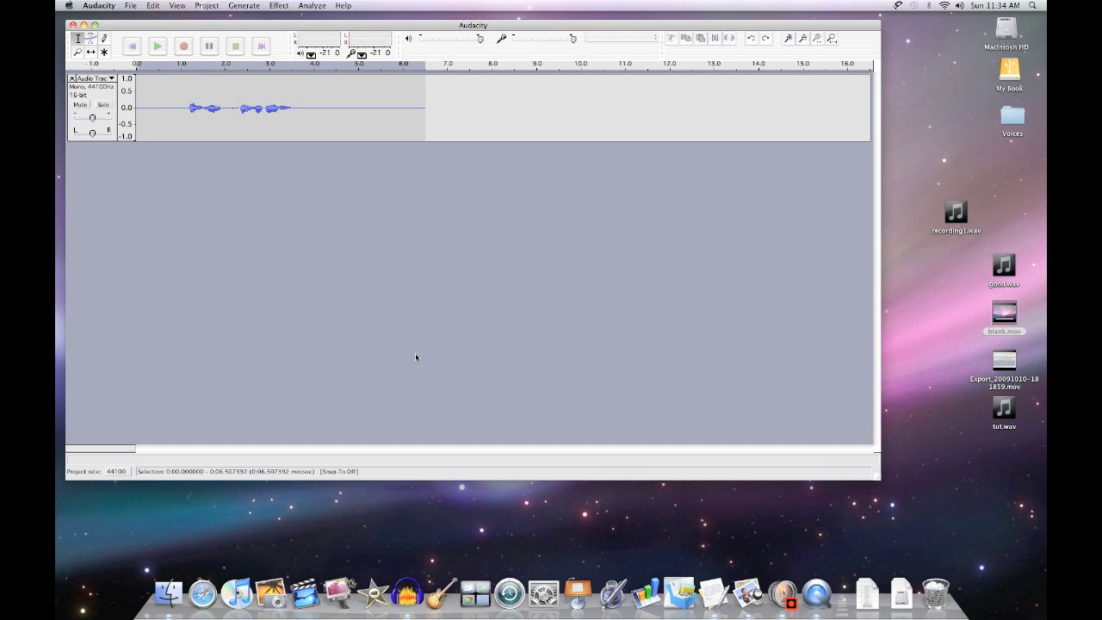
pyautogui.click(100, 97)
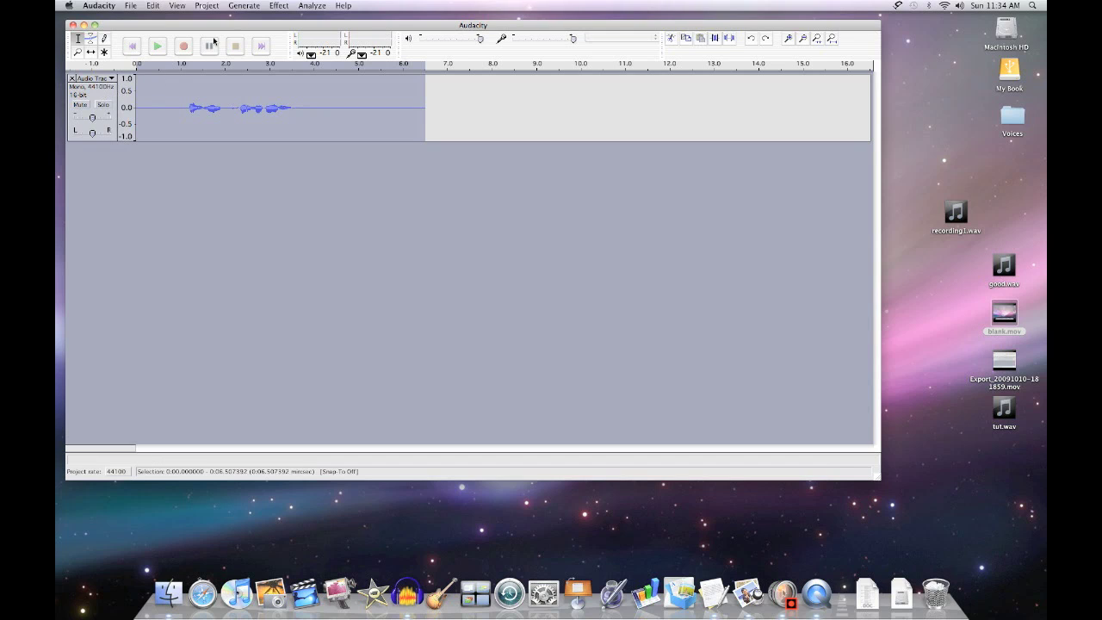
# Apply the Amplify effect to the whole selected voice track
pyautogui.click(279, 6)
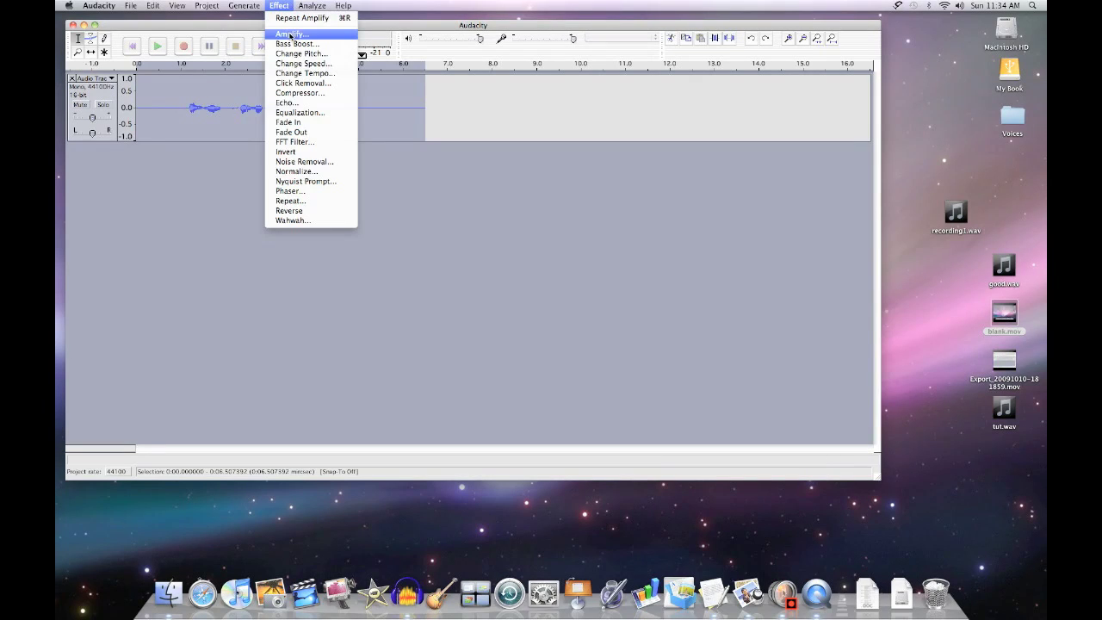
pyautogui.click(291, 34)
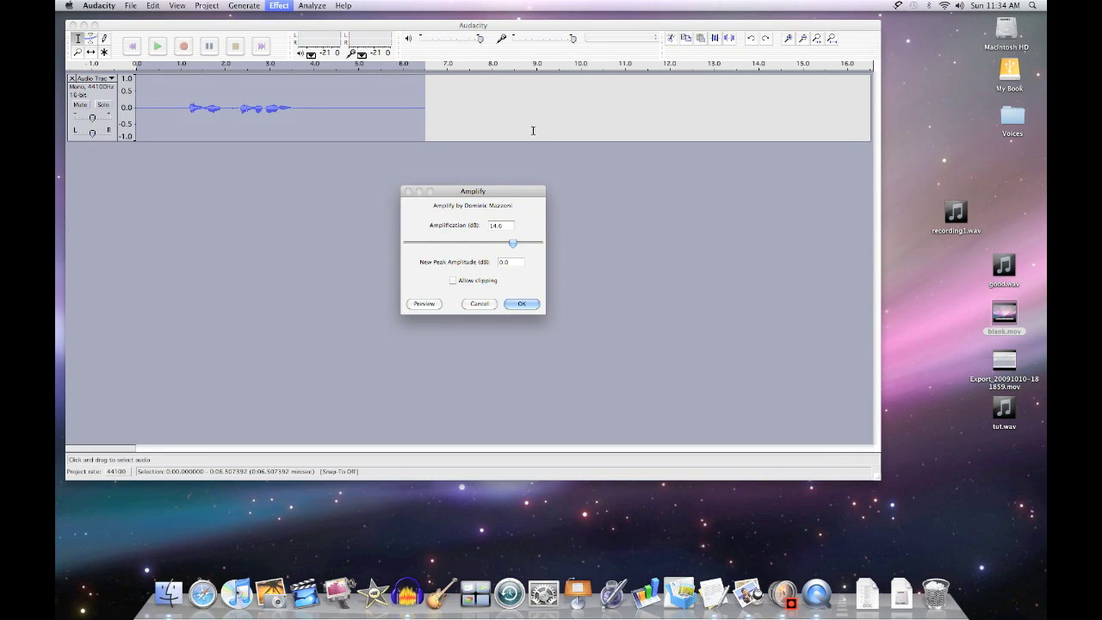
pyautogui.click(519, 304)
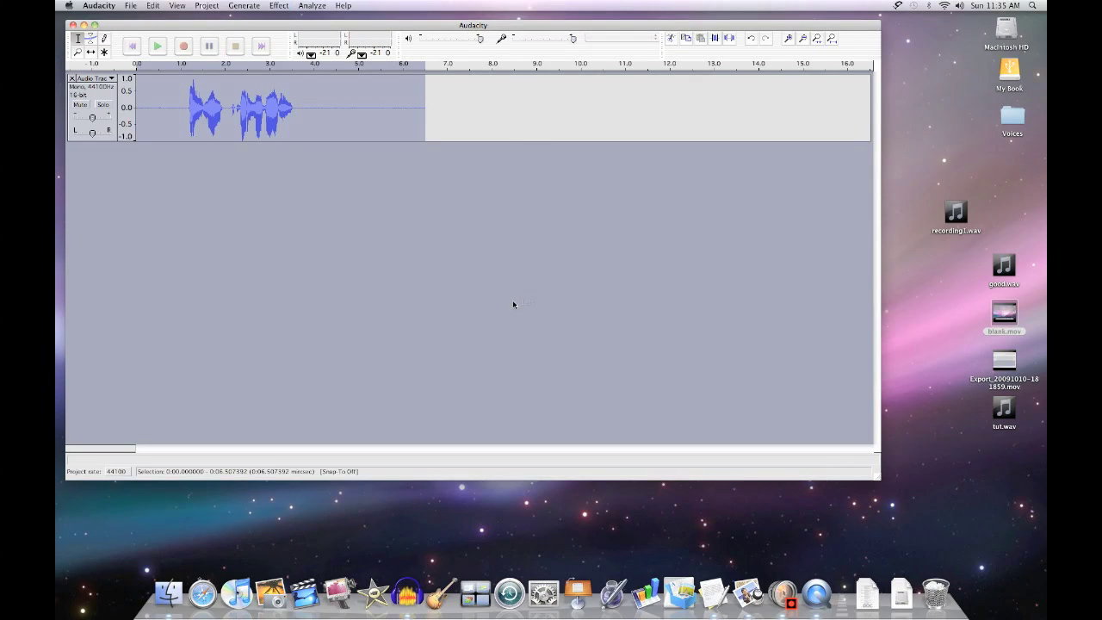
# Play back the amplified recording from near the start, then stop it
pyautogui.click(139, 106)
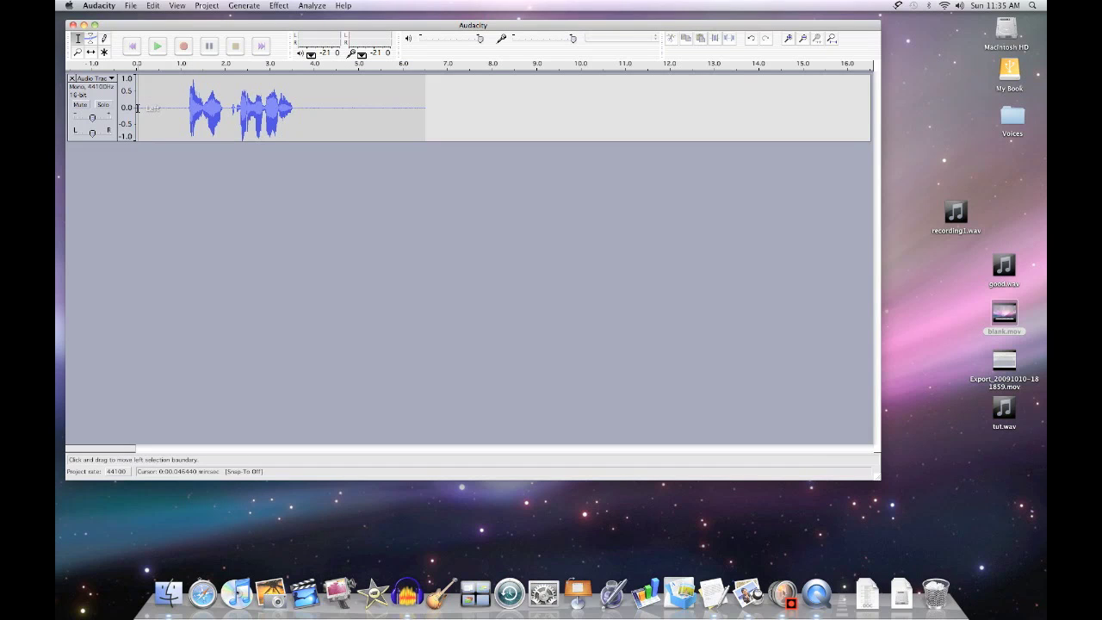
pyautogui.click(157, 50)
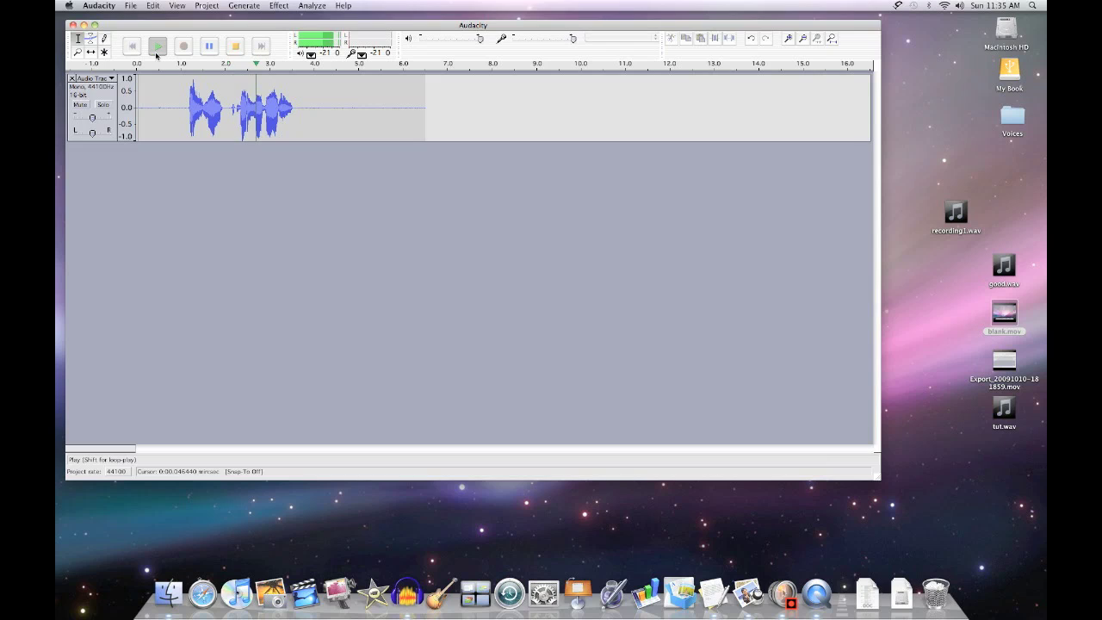
pyautogui.click(236, 47)
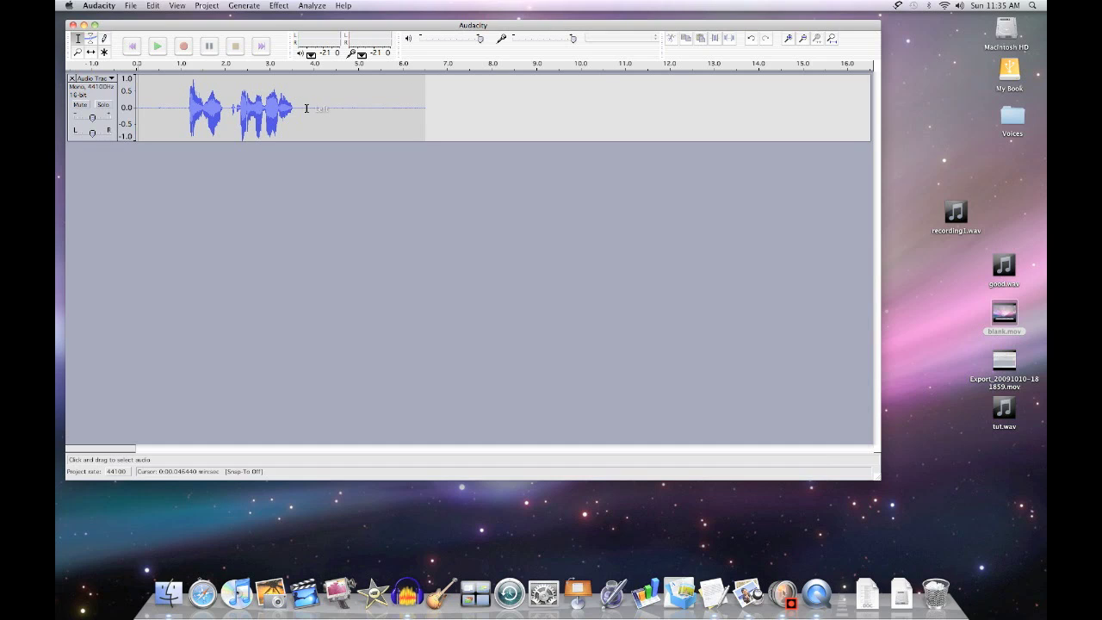
# Capture a Noise Removal noise profile from the silent stretch after the speech
pyautogui.moveTo(307, 108); pyautogui.dragTo(448, 121)
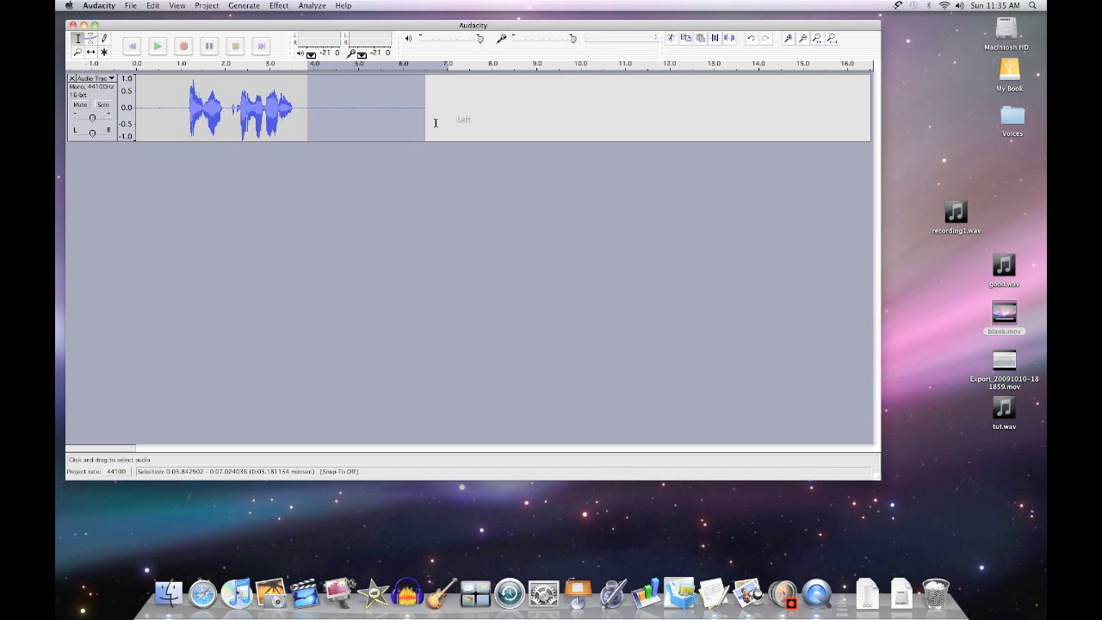
pyautogui.click(280, 5)
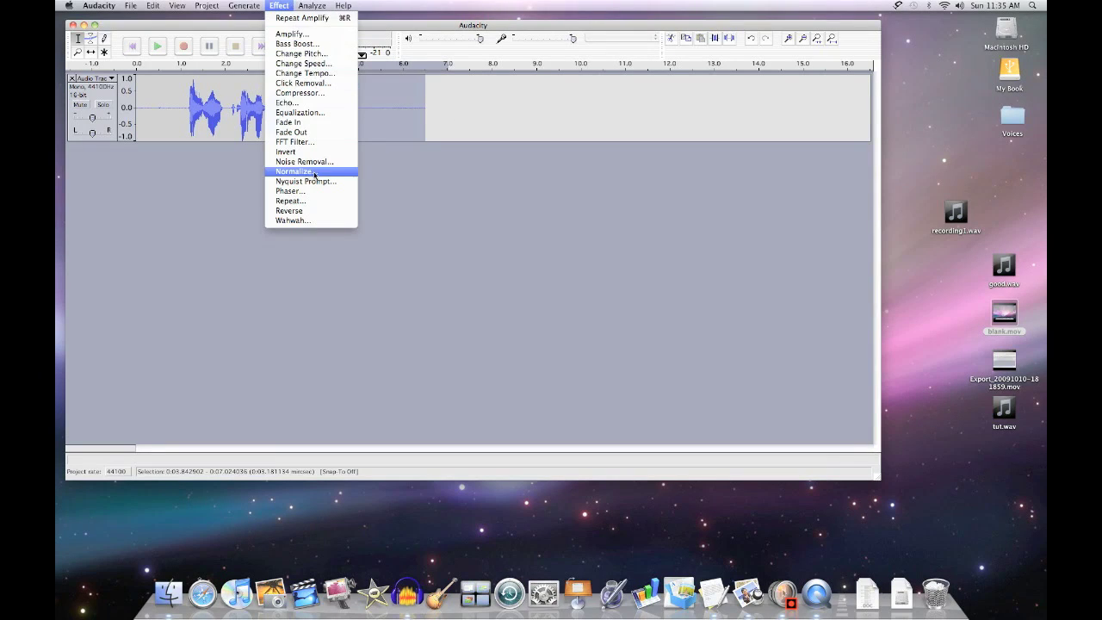
pyautogui.click(315, 162)
pyautogui.click(495, 216)
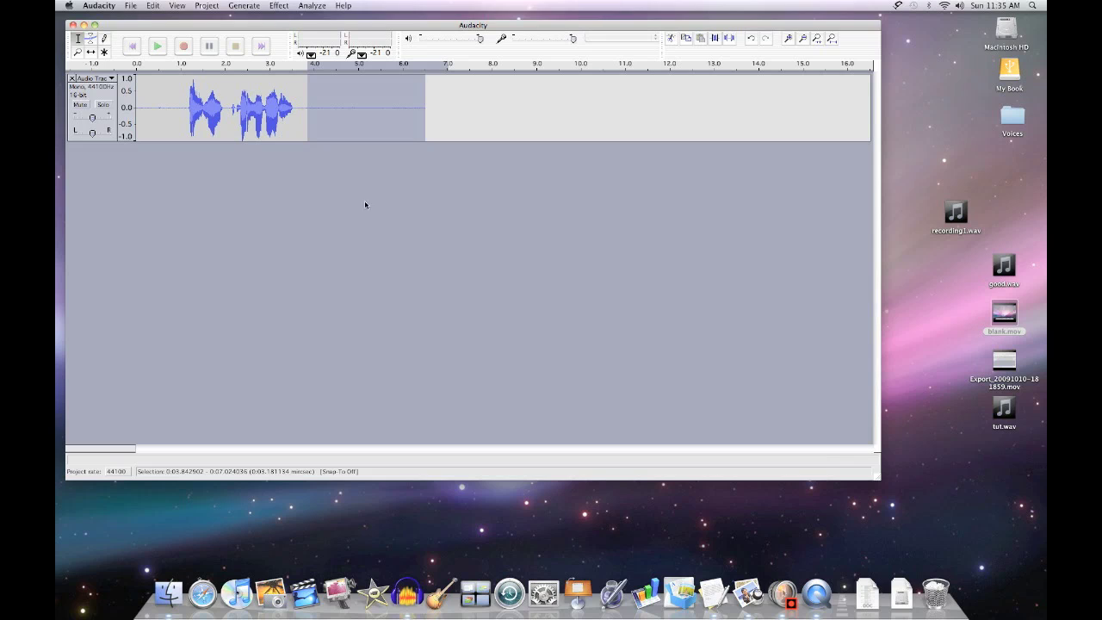
# Remove noise from the entire voice track at a low reduction level, previewing first
pyautogui.press('super+Tab')
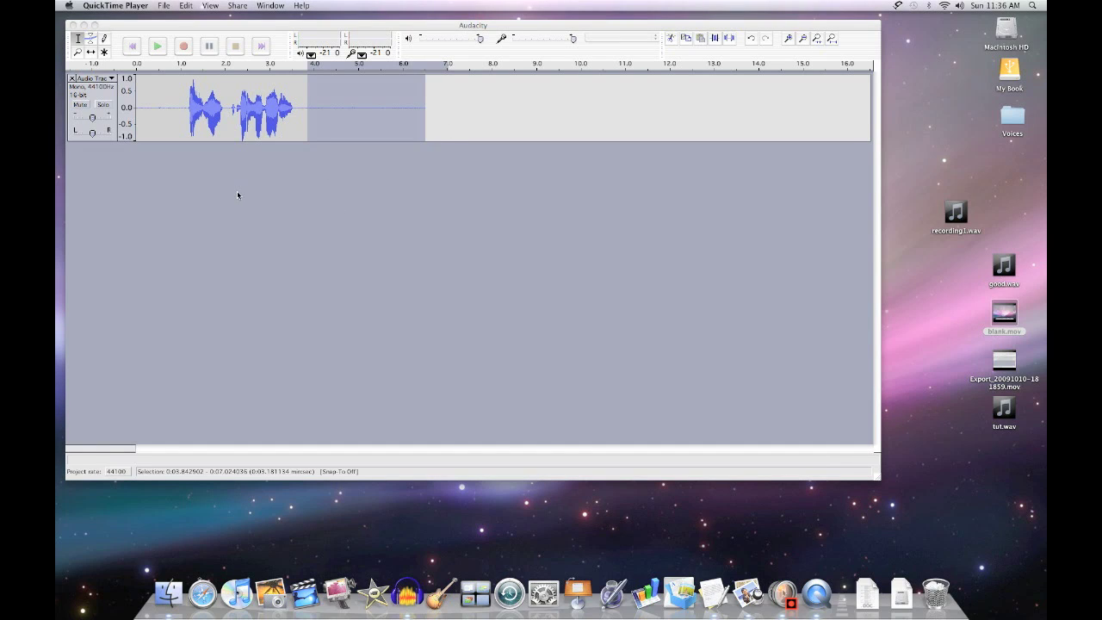
pyautogui.click(102, 94)
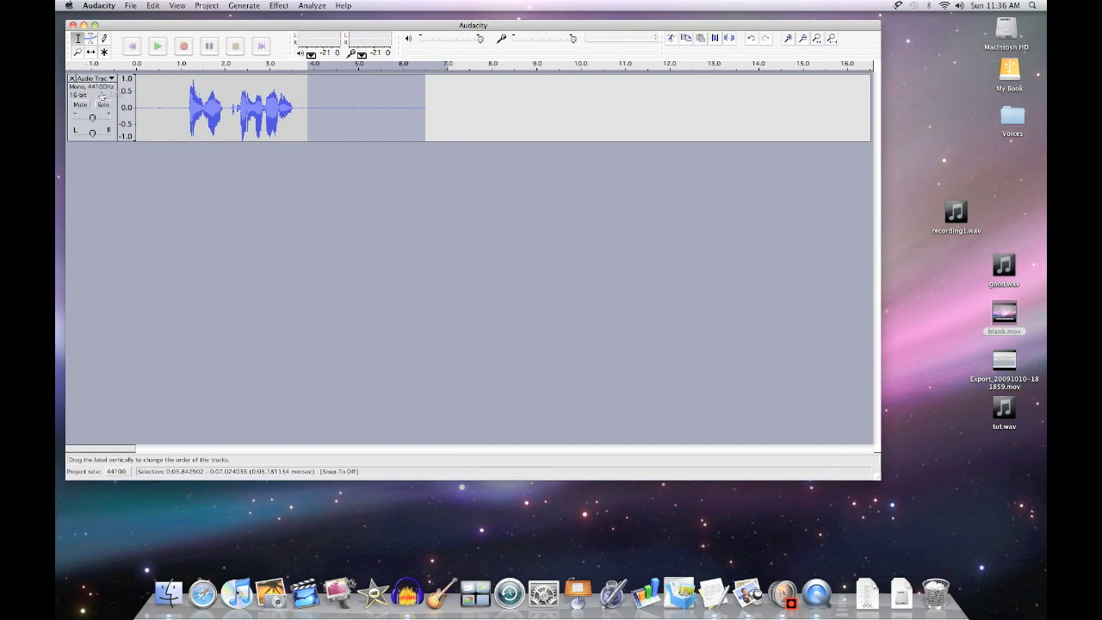
pyautogui.click(104, 102)
pyautogui.click(279, 6)
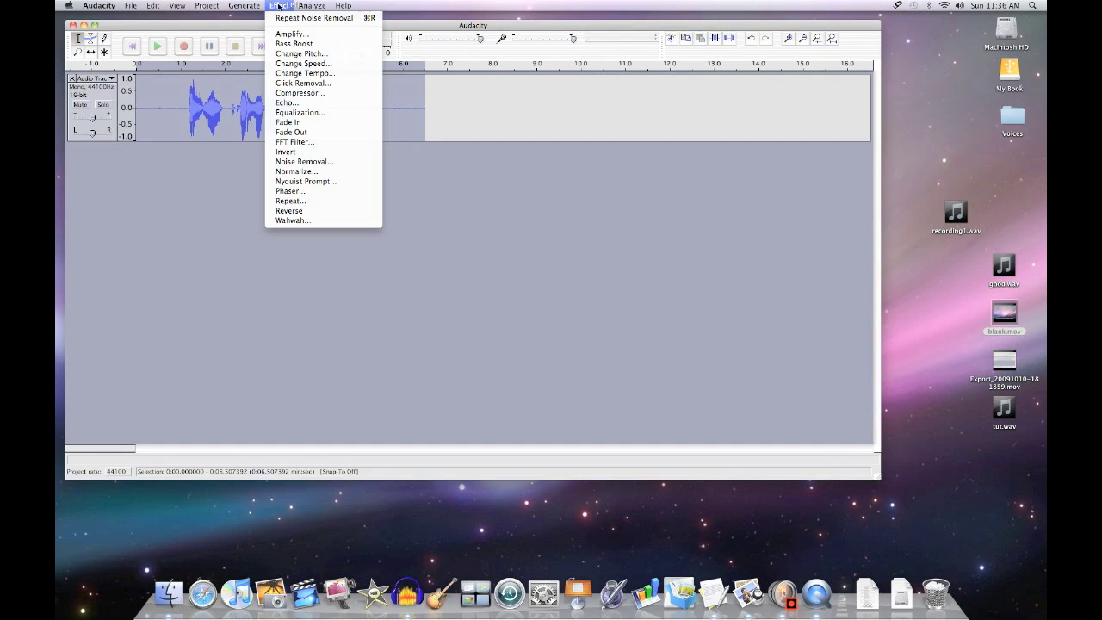
pyautogui.click(327, 160)
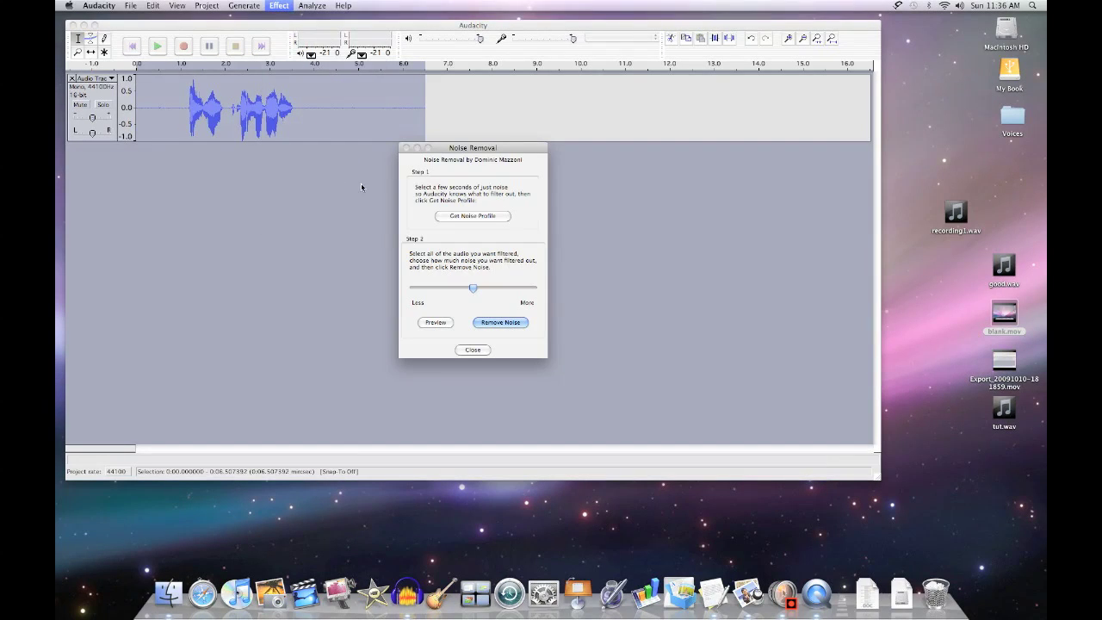
pyautogui.moveTo(474, 289); pyautogui.dragTo(415, 289)
pyautogui.moveTo(414, 289); pyautogui.dragTo(430, 292)
pyautogui.click(435, 323)
pyautogui.click(502, 323)
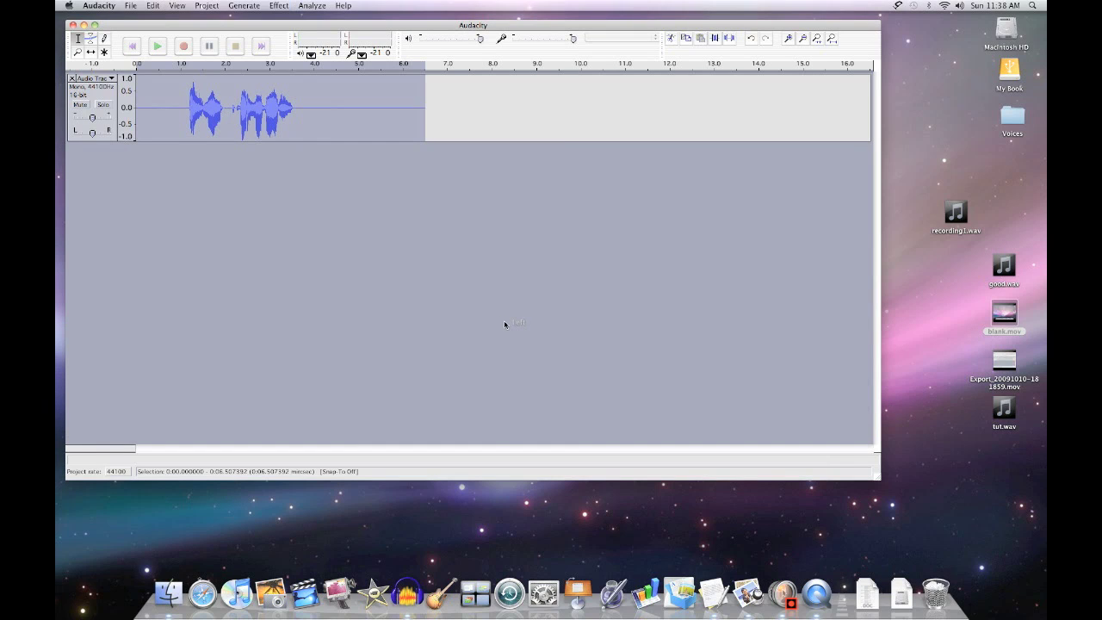
# Play back the cleaned voice, then export it as yay.wav to the Desktop
pyautogui.click(156, 112)
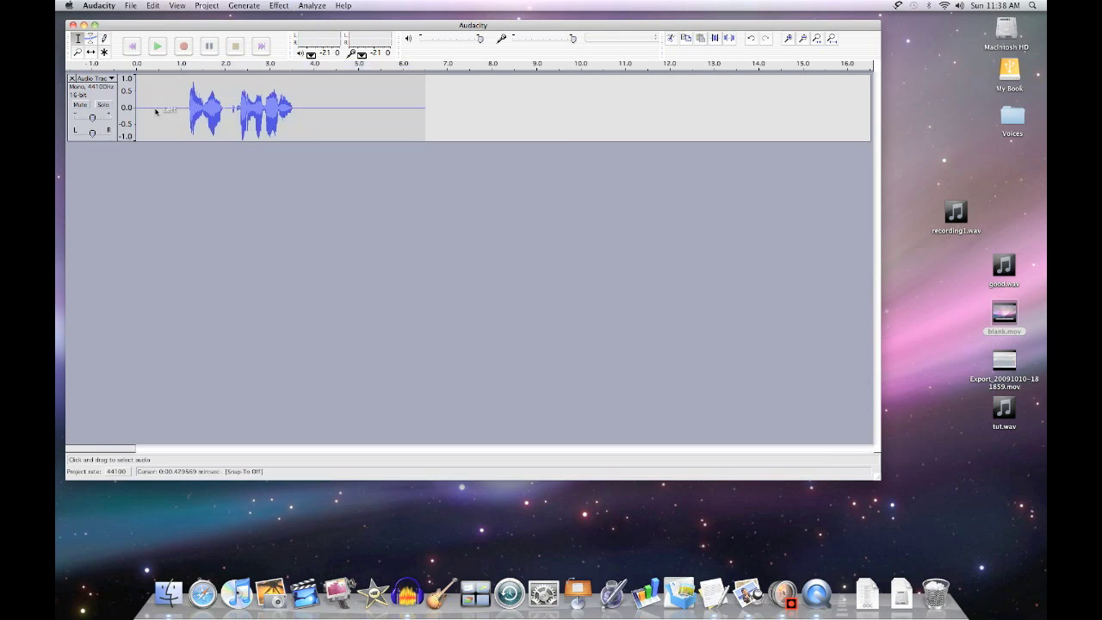
pyautogui.click(158, 48)
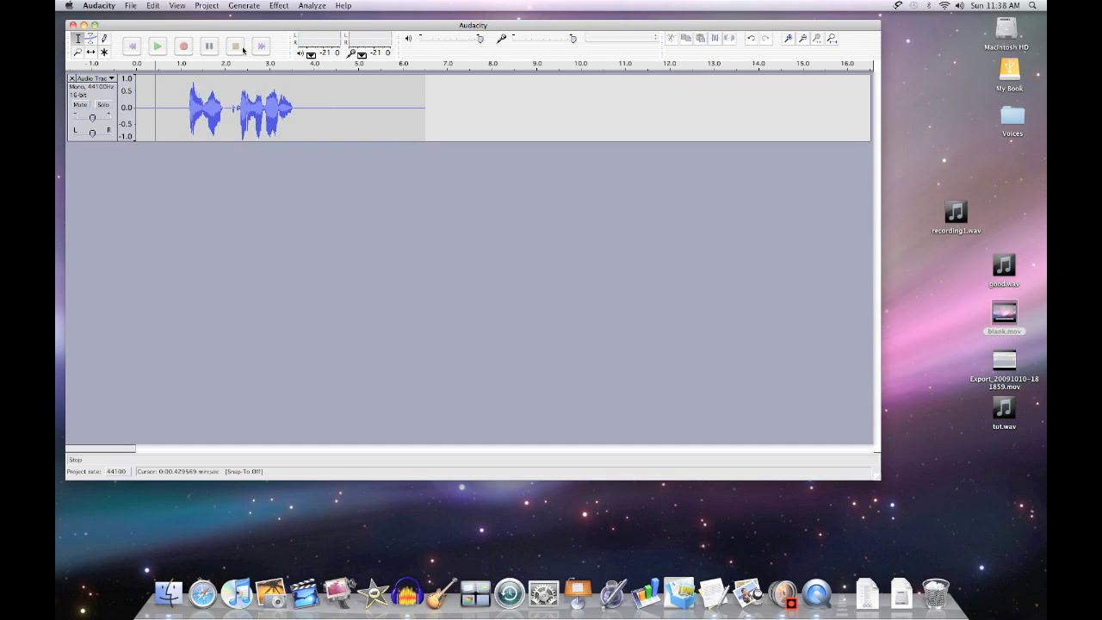
pyautogui.click(131, 6)
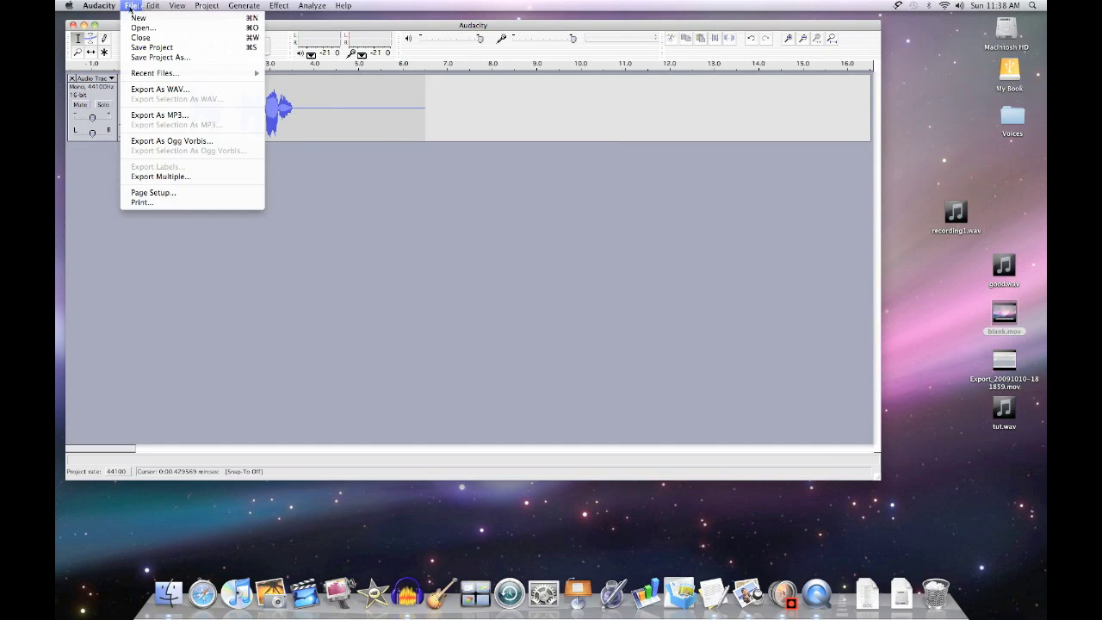
pyautogui.click(177, 89)
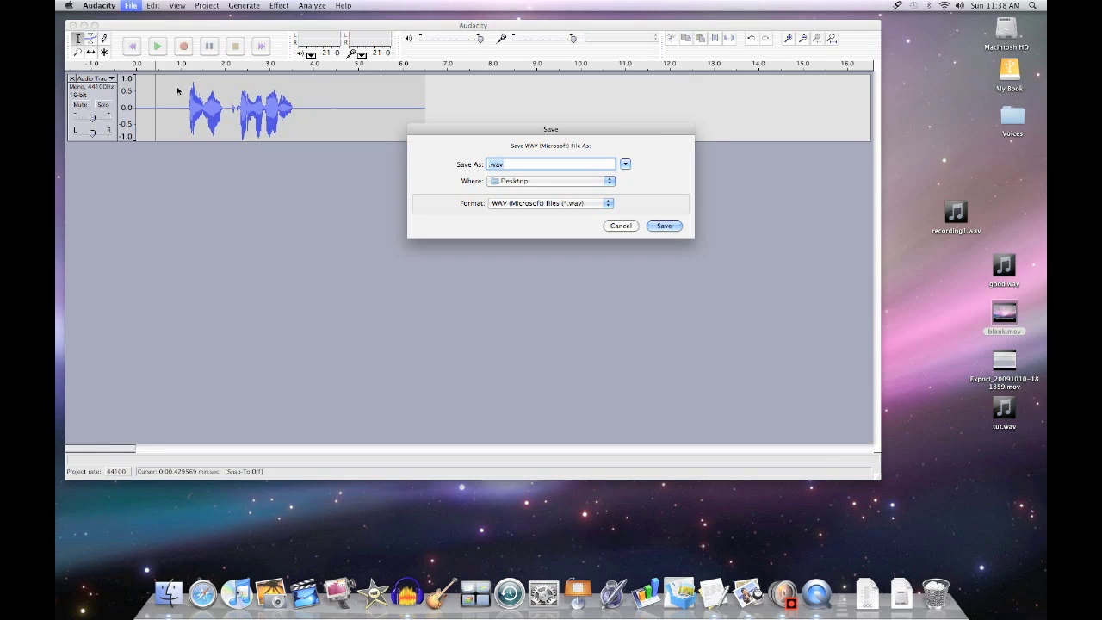
pyautogui.write('yay')
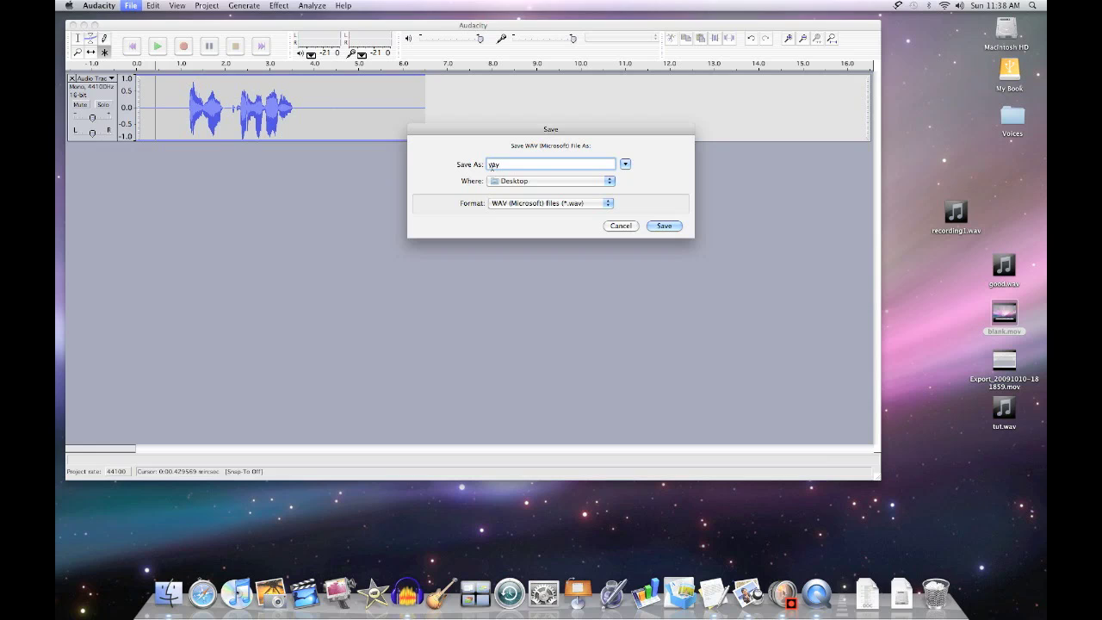
pyautogui.click(666, 226)
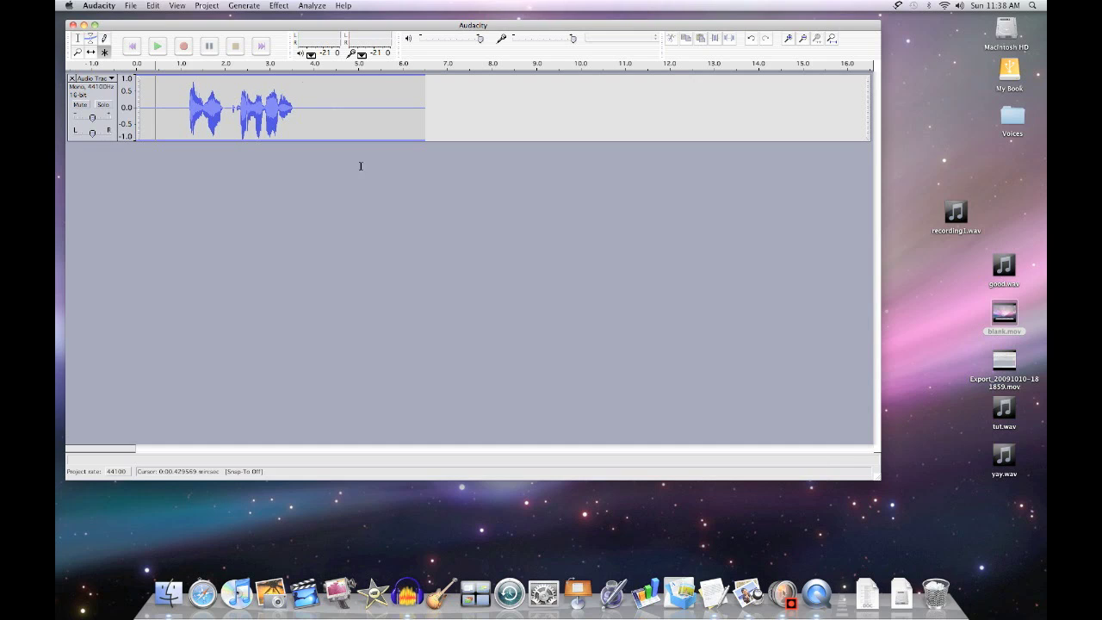
pyautogui.click(77, 41)
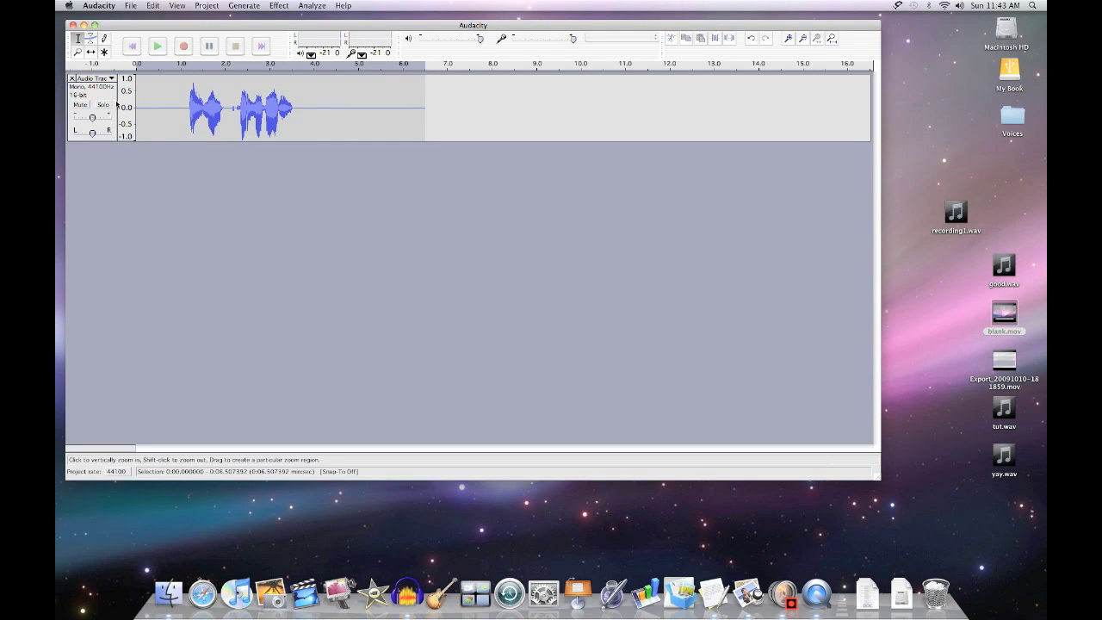
# Equalize the voice: curve dropped to -24 dB, raised across 1000–10000 Hz, previewed and applied
pyautogui.click(282, 6)
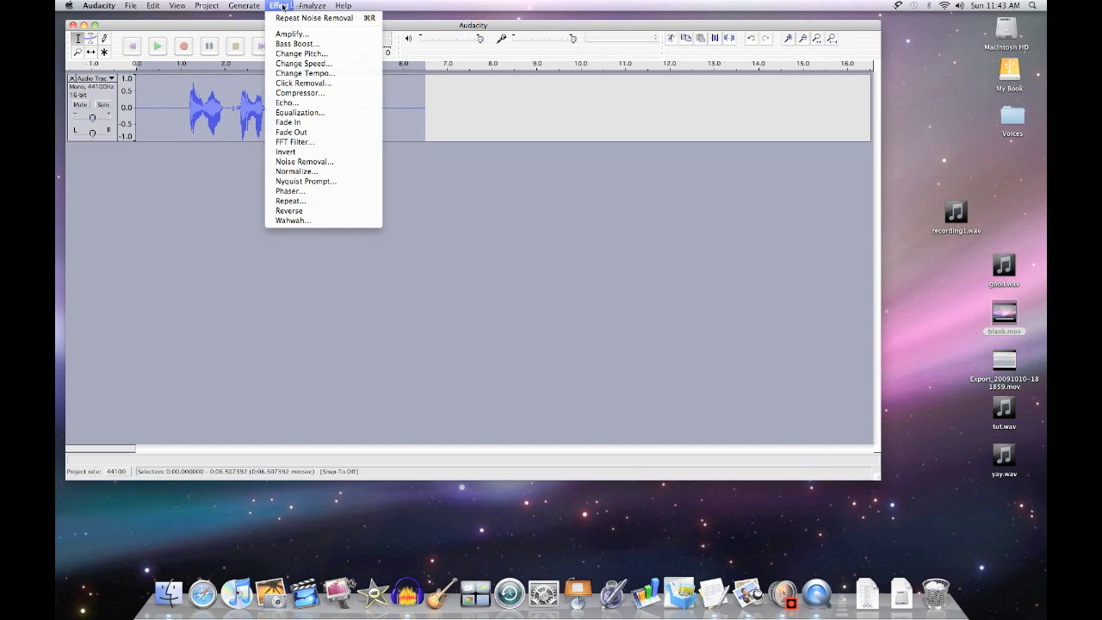
pyautogui.click(318, 113)
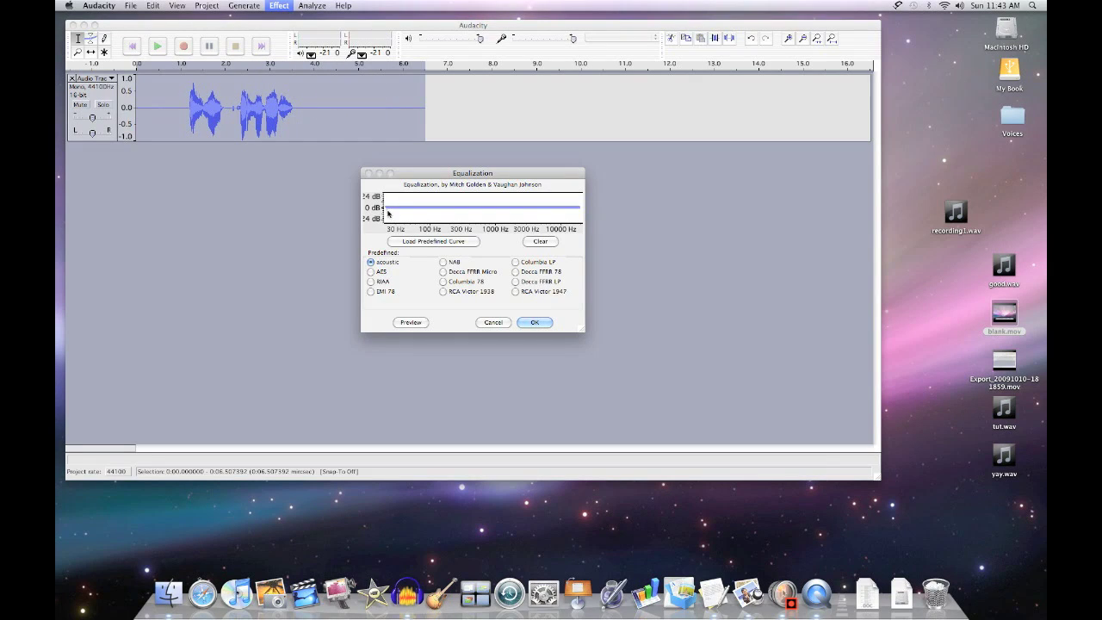
pyautogui.moveTo(388, 209); pyautogui.dragTo(382, 226)
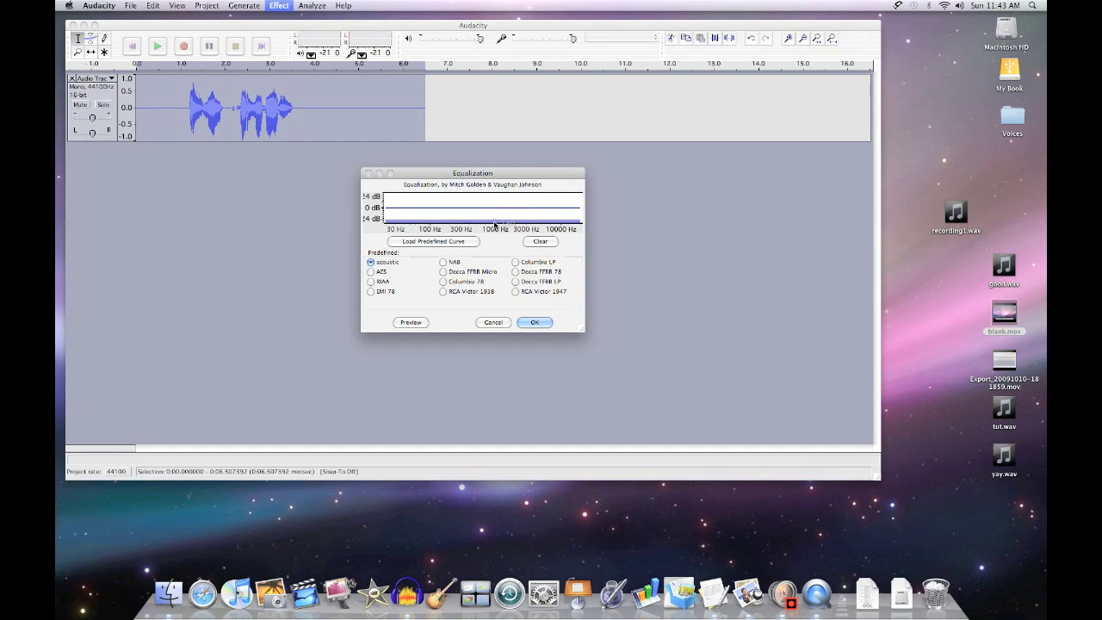
pyautogui.moveTo(495, 223)
pyautogui.mouseDown()
pyautogui.moveTo(500, 211)
pyautogui.moveTo(539, 203)
pyautogui.moveTo(563, 229)
pyautogui.moveTo(507, 205)
pyautogui.moveTo(559, 207)
pyautogui.moveTo(522, 203)
pyautogui.moveTo(539, 201)
pyautogui.mouseUp()
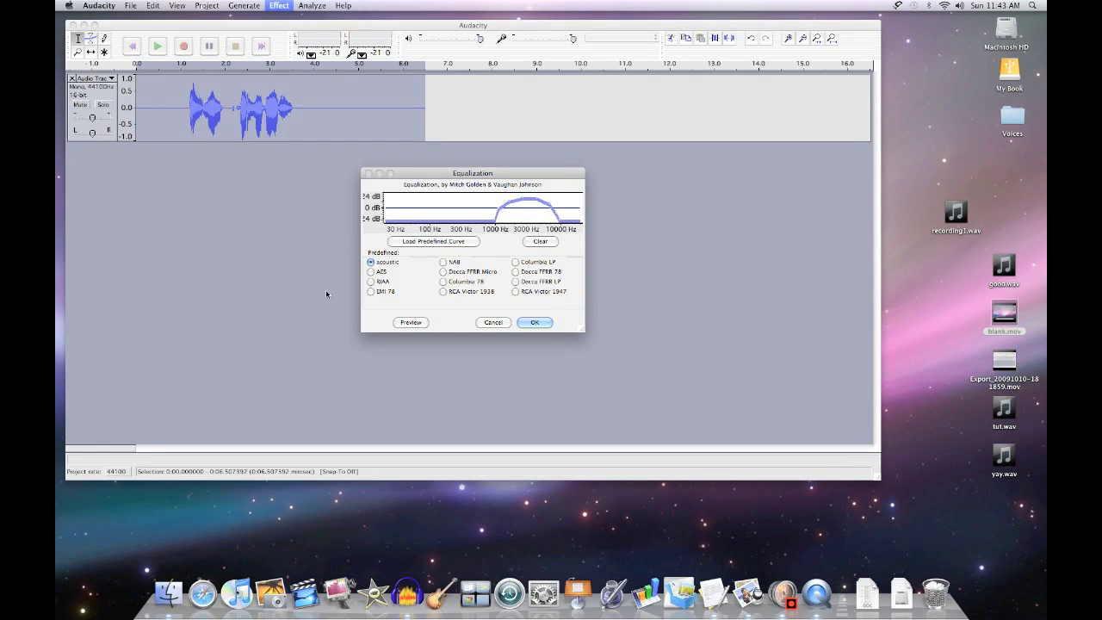
pyautogui.click(418, 323)
pyautogui.click(535, 323)
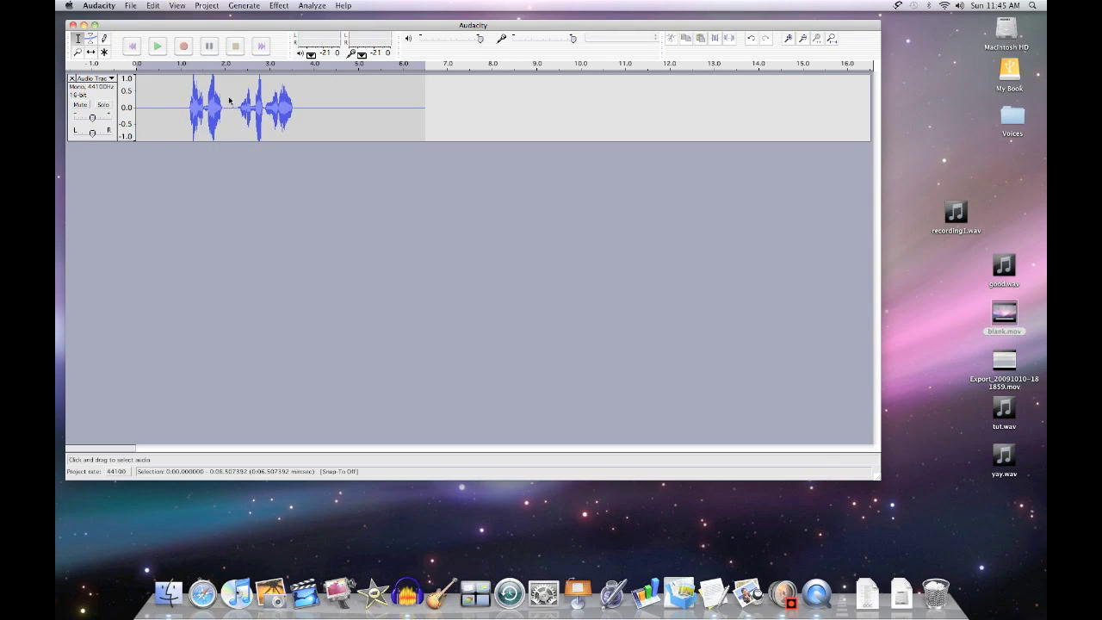
pyautogui.click(278, 6)
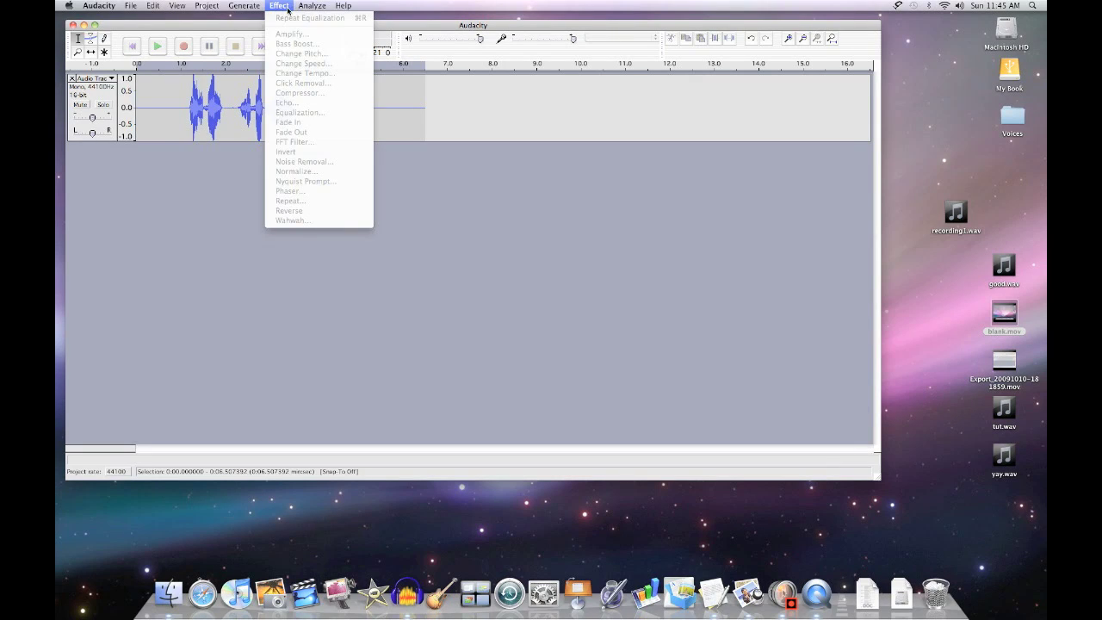
pyautogui.click(231, 12)
pyautogui.click(279, 6)
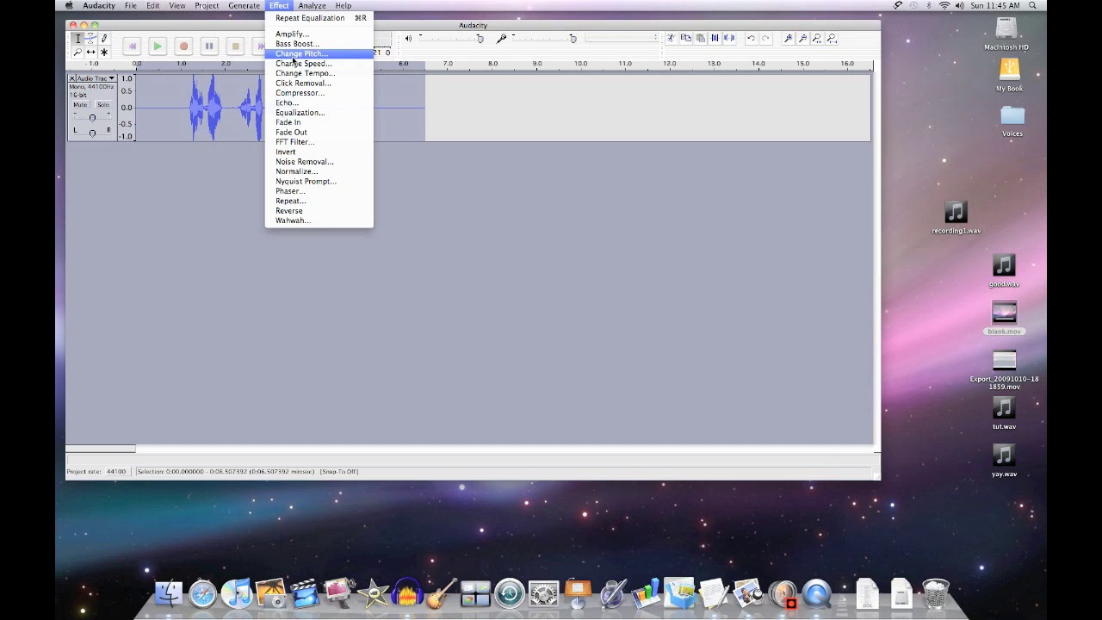
pyautogui.click(492, 203)
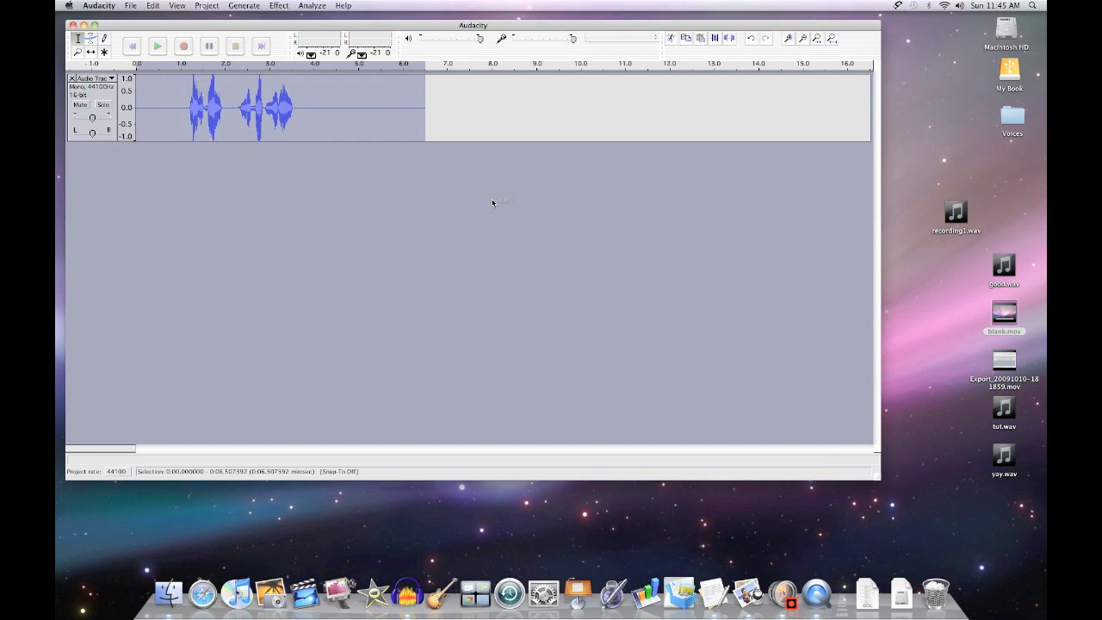